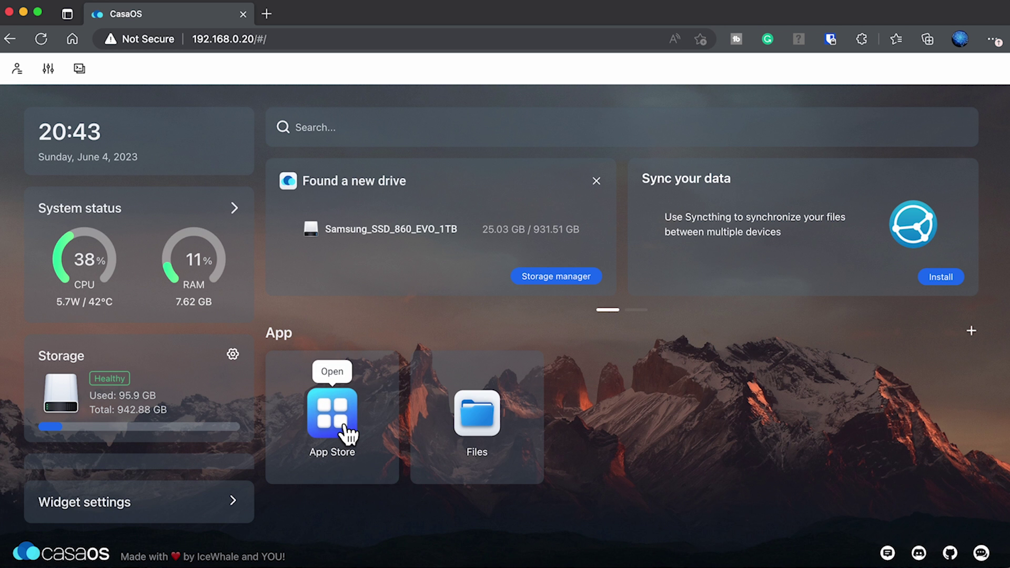
# Open the CasaOS App Store and scroll the catalog down to the Plex card
pyautogui.click(346, 429)
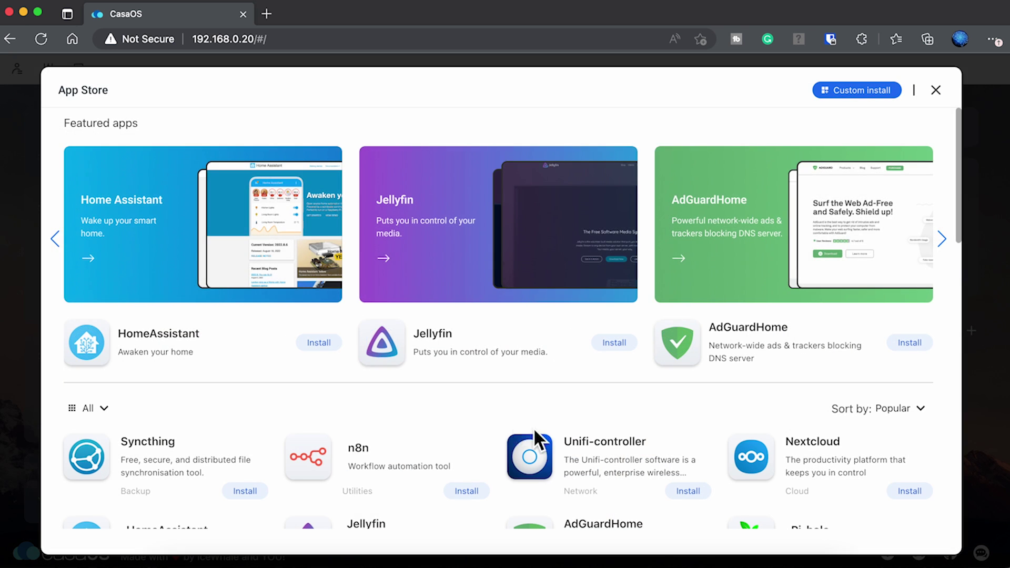
pyautogui.scroll(-1, 548, 428)
pyautogui.scroll(-3, 547, 427)
pyautogui.scroll(-2, 545, 427)
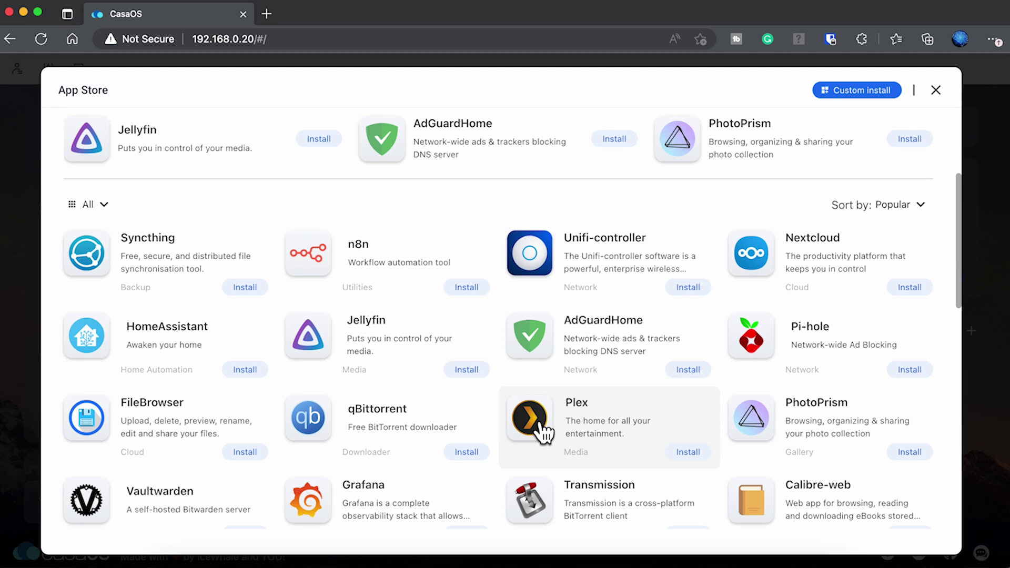
# Open the Plex app page in the App Store and install Plex
pyautogui.click(539, 427)
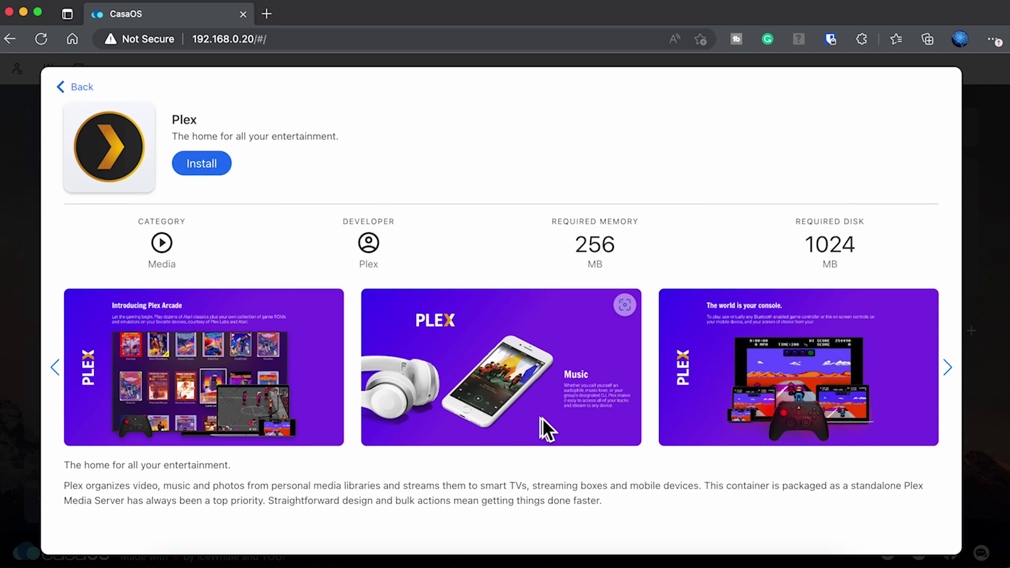
pyautogui.click(205, 165)
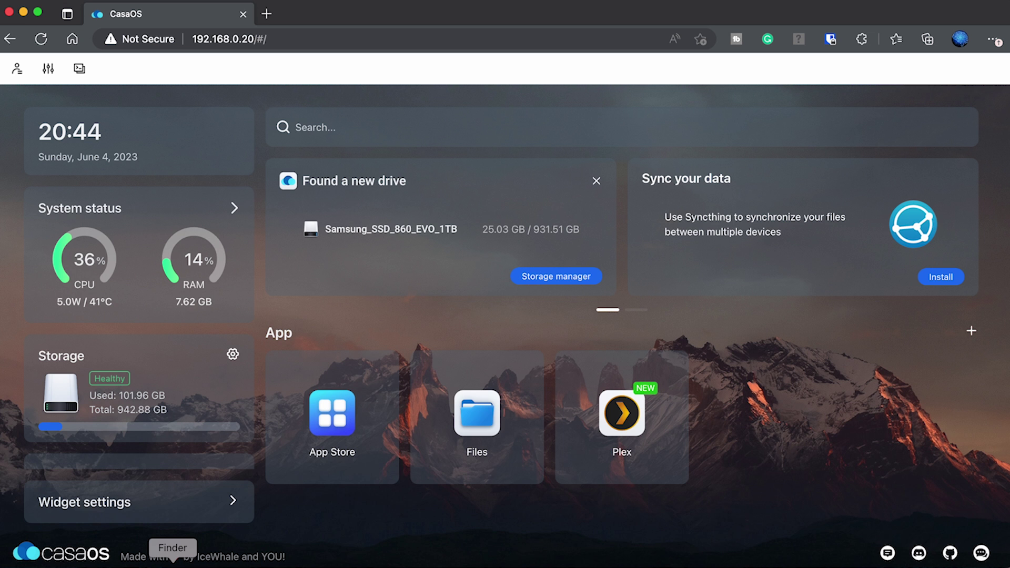
# Open Files and browse the ExtSSD1T_1 drive's contents
pyautogui.click(467, 416)
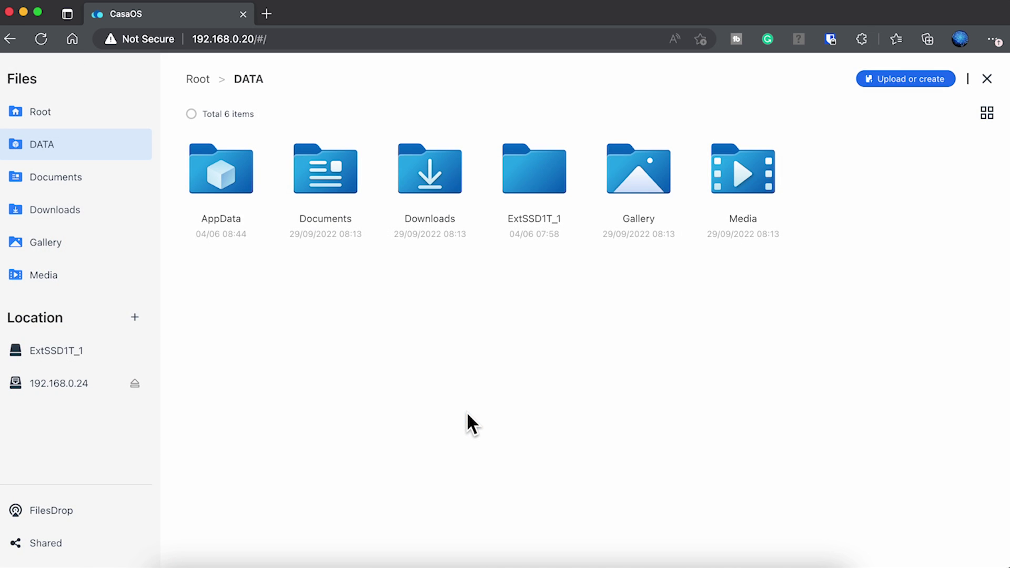
pyautogui.click(78, 351)
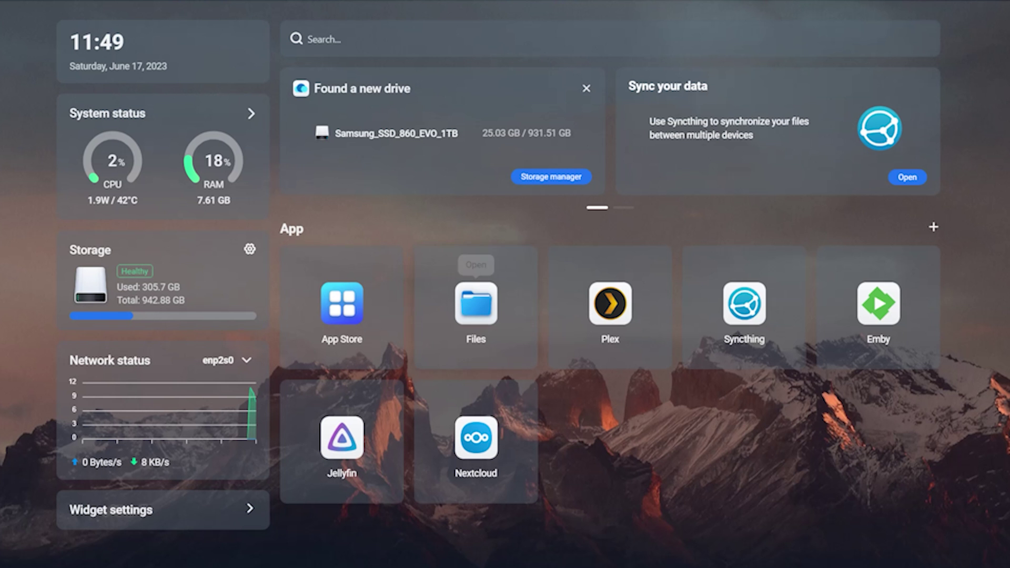
# Connect network storage at smb://192.168.0.24 with the user's login name and password
pyautogui.moveTo(611, 305)
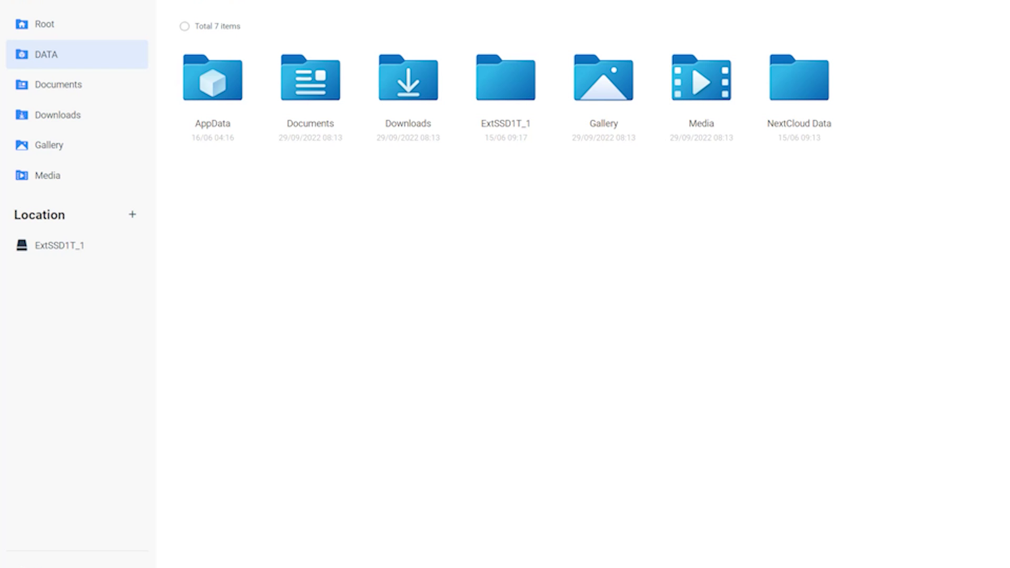
pyautogui.click(132, 215)
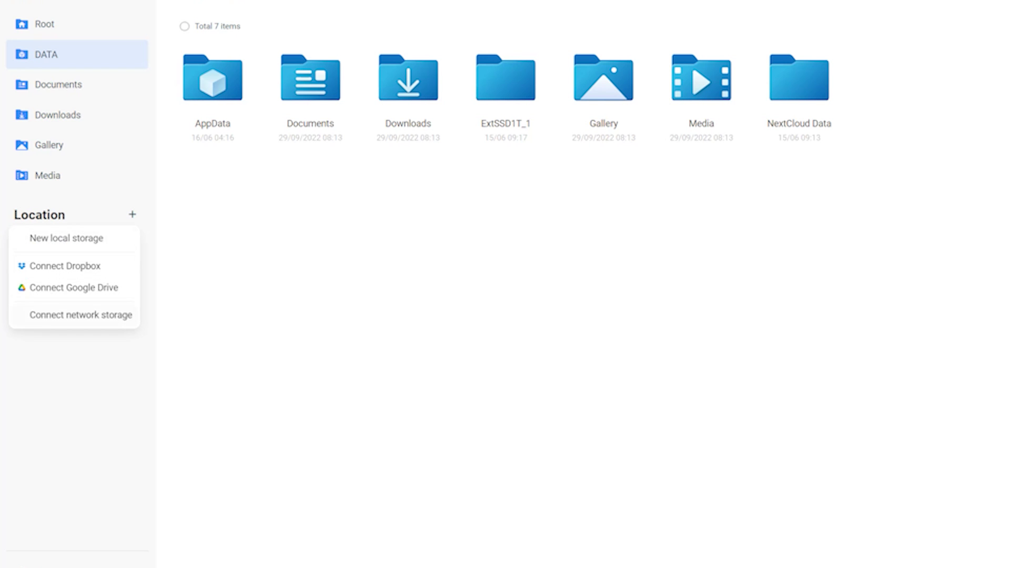
pyautogui.click(80, 315)
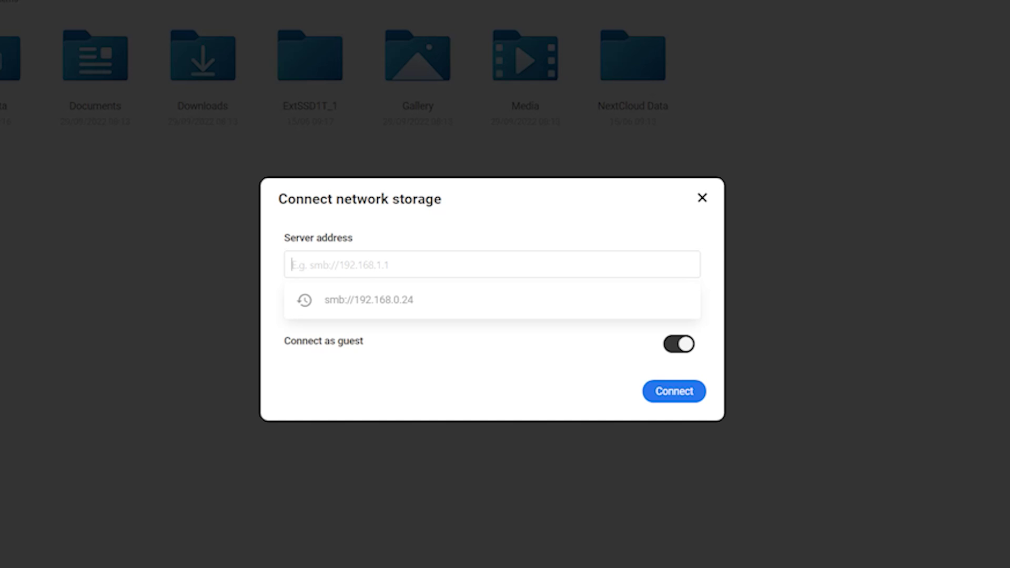
pyautogui.click(368, 300)
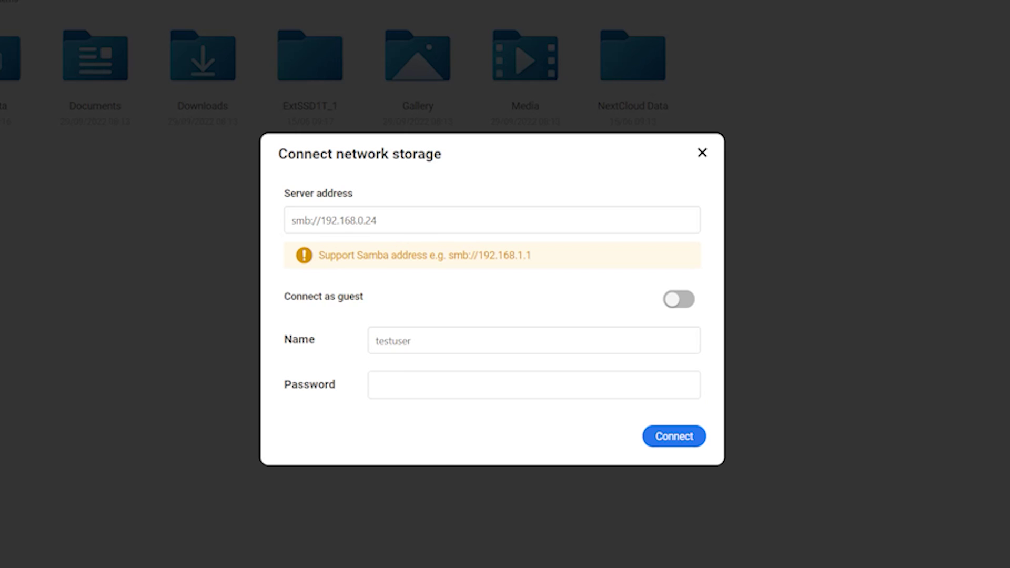
pyautogui.write('**********')
pyautogui.press('BackSpace')
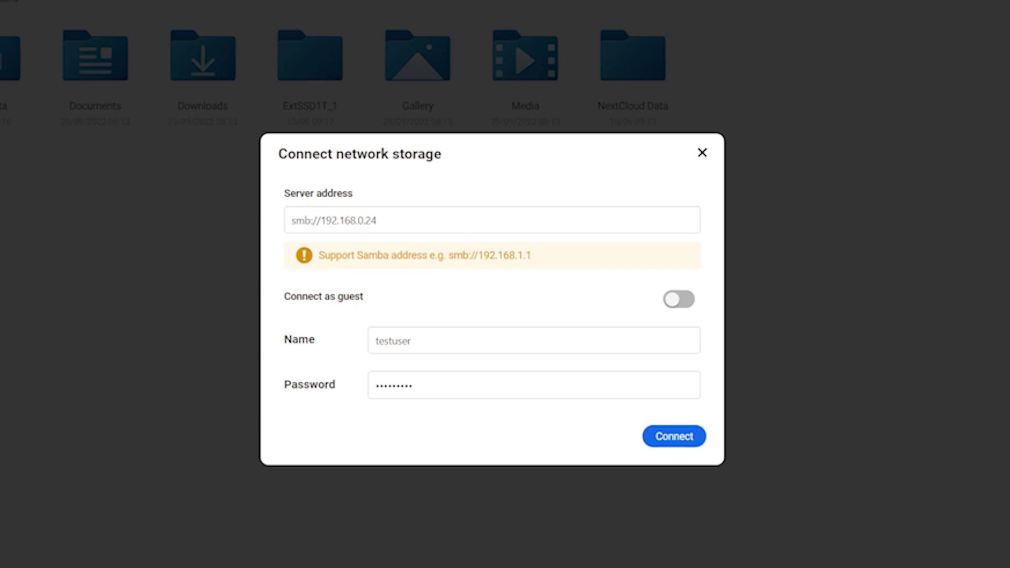
pyautogui.press('Return')
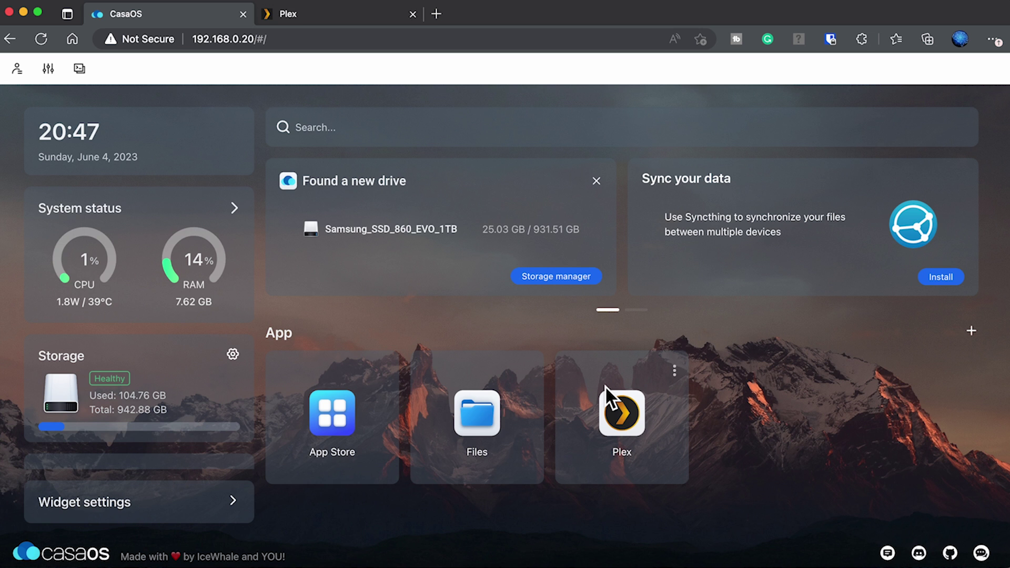
# Open Plex's container Settings and add an empty row under Volumes
pyautogui.click(675, 371)
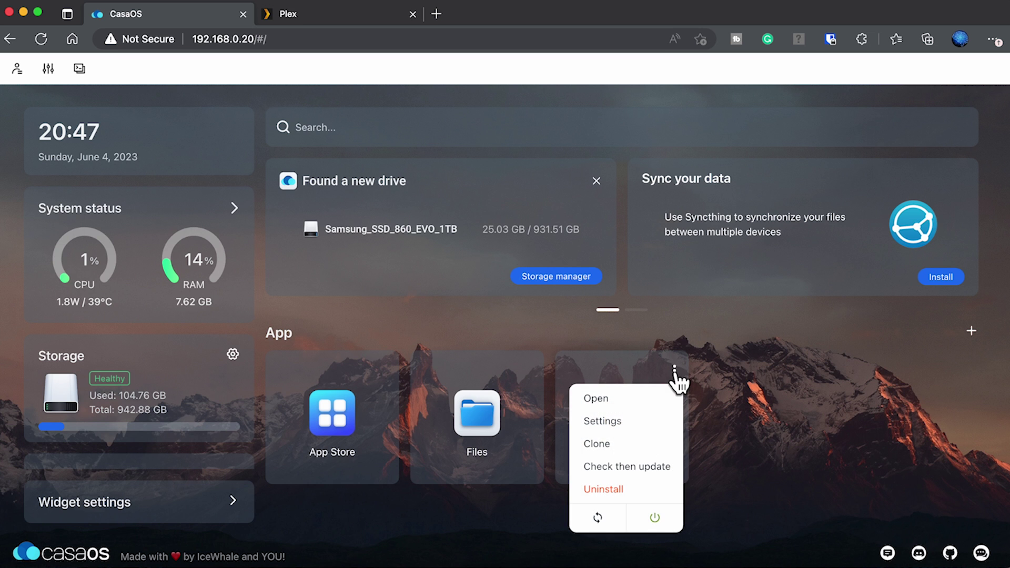
pyautogui.click(621, 421)
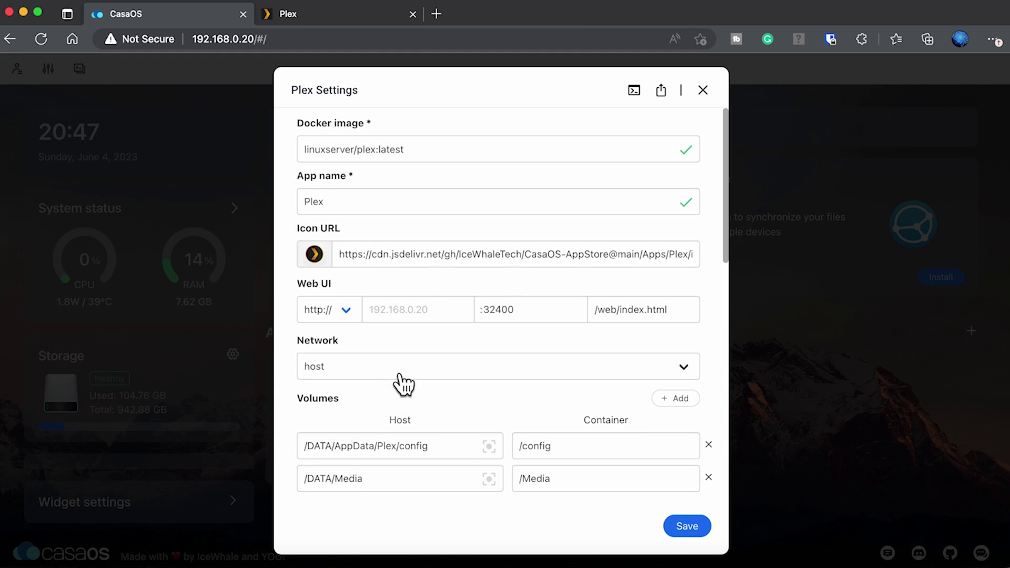
pyautogui.scroll(-3, 403, 383)
pyautogui.scroll(-2, 401, 374)
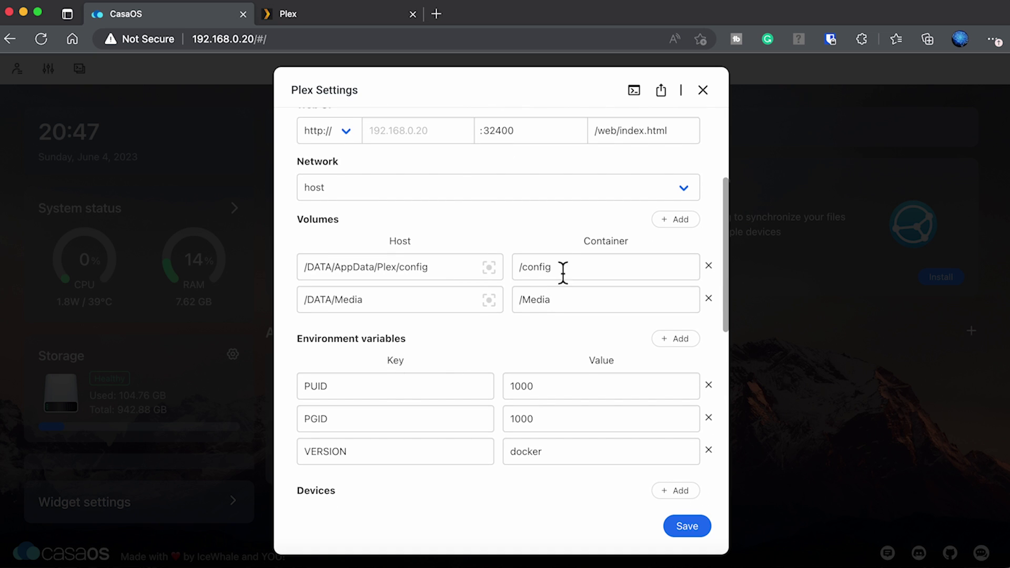
pyautogui.click(682, 220)
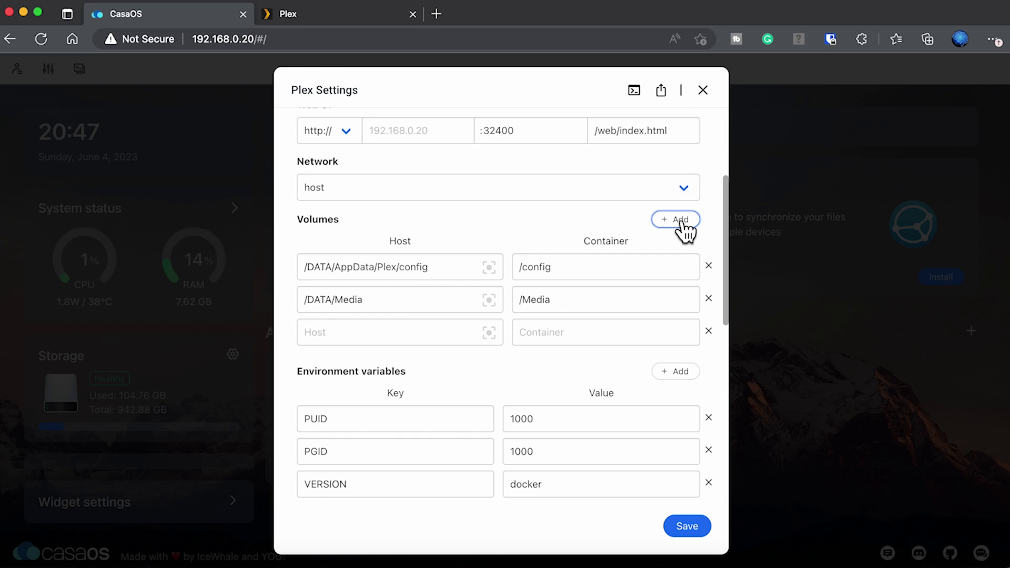
# Set the new volume's host folder to ExtSSD1T_1 and begin entering container path /MoviesSSD
pyautogui.click(342, 341)
pyautogui.click(489, 333)
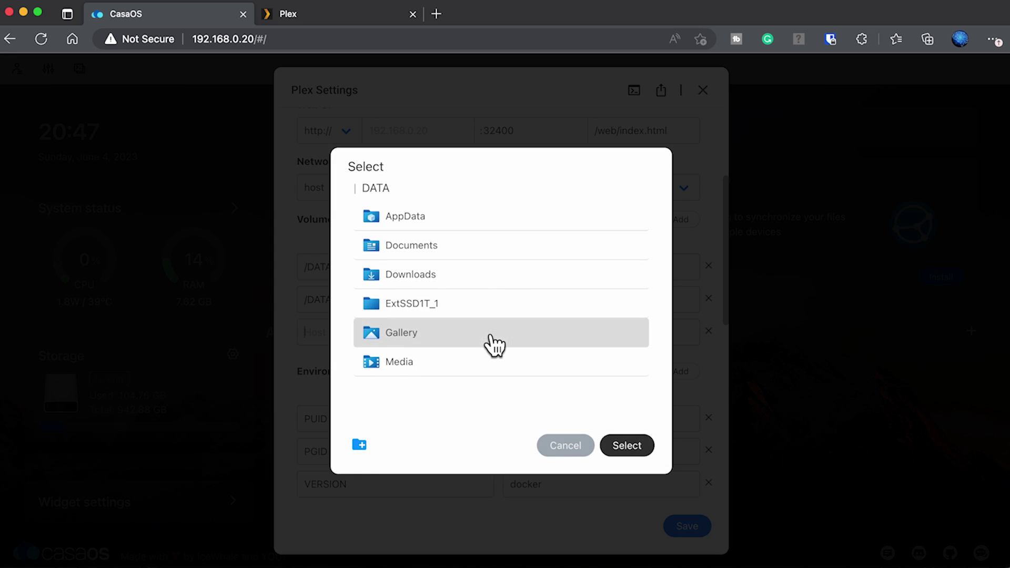
pyautogui.click(440, 308)
pyautogui.click(440, 309)
pyautogui.click(547, 339)
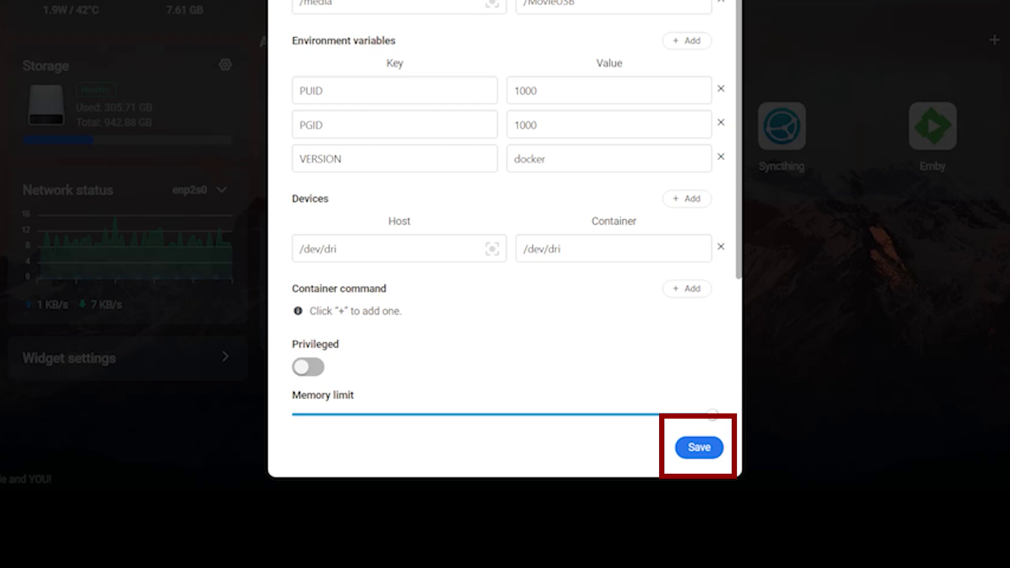
# Save the Plex container settings
pyautogui.click(699, 447)
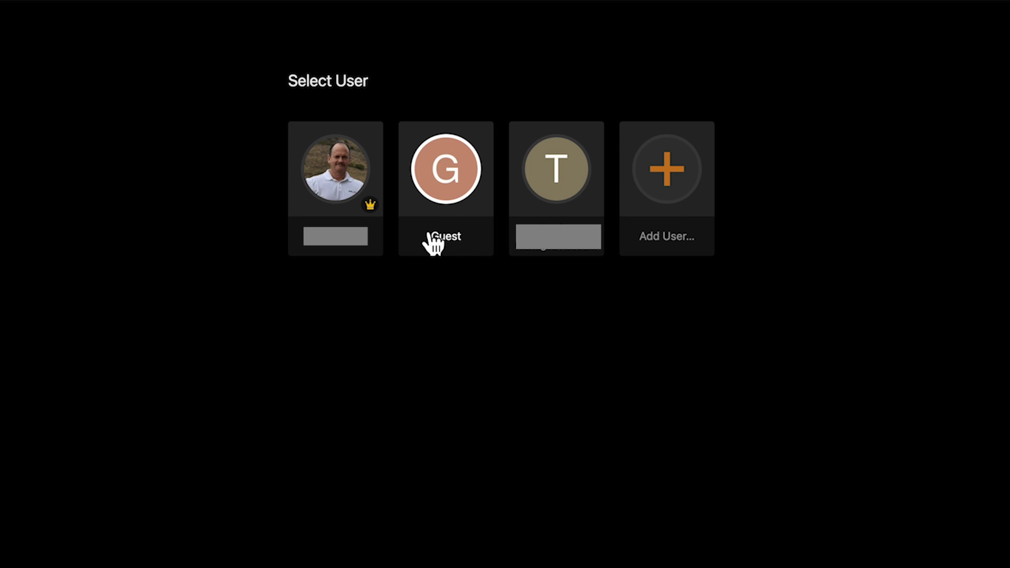
# Pick a user profile on Plex's Select User screen
pyautogui.click(352, 167)
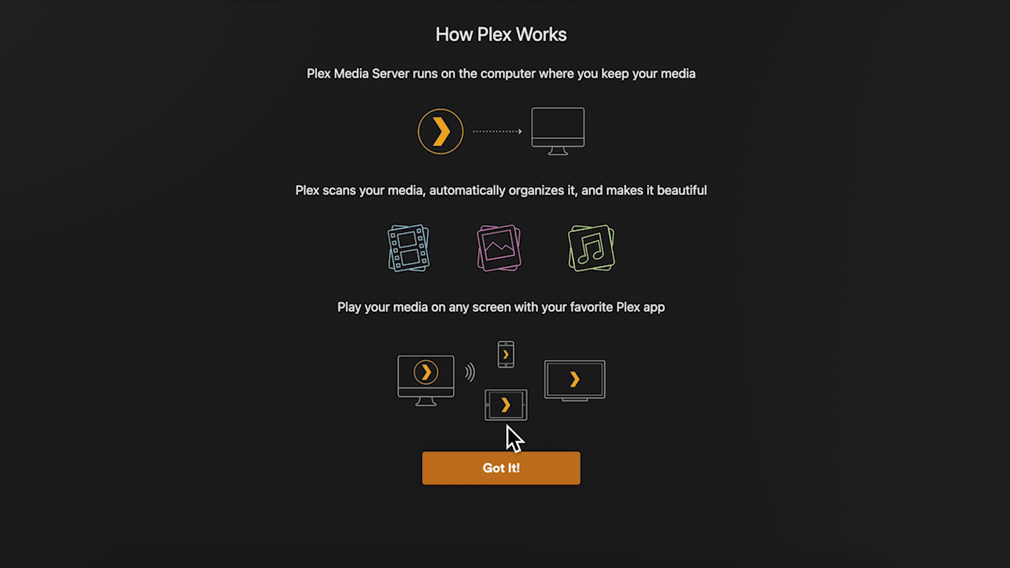
# Dismiss the introduction and keep the server name Plex-Zimaboard
pyautogui.click(516, 467)
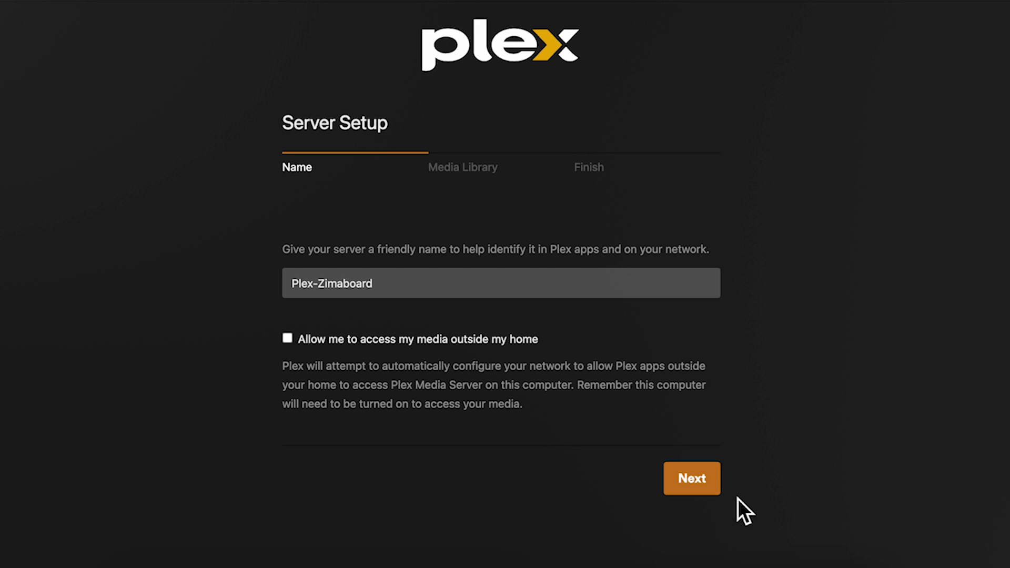
pyautogui.click(706, 488)
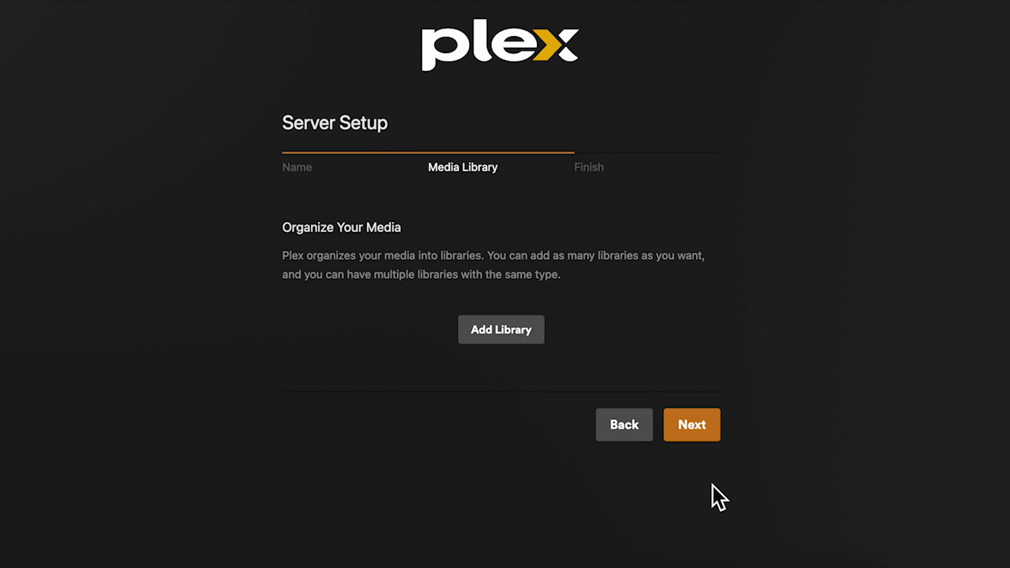
# Create a Movies-type library named Movies-MP4
pyautogui.click(499, 335)
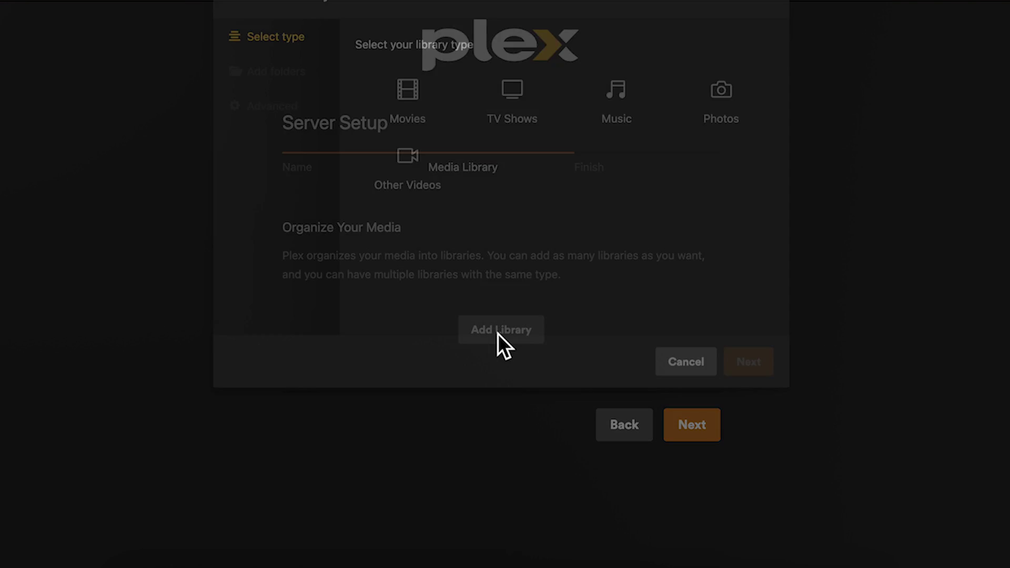
pyautogui.click(411, 197)
pyautogui.click(526, 344)
pyautogui.write('-MP4')
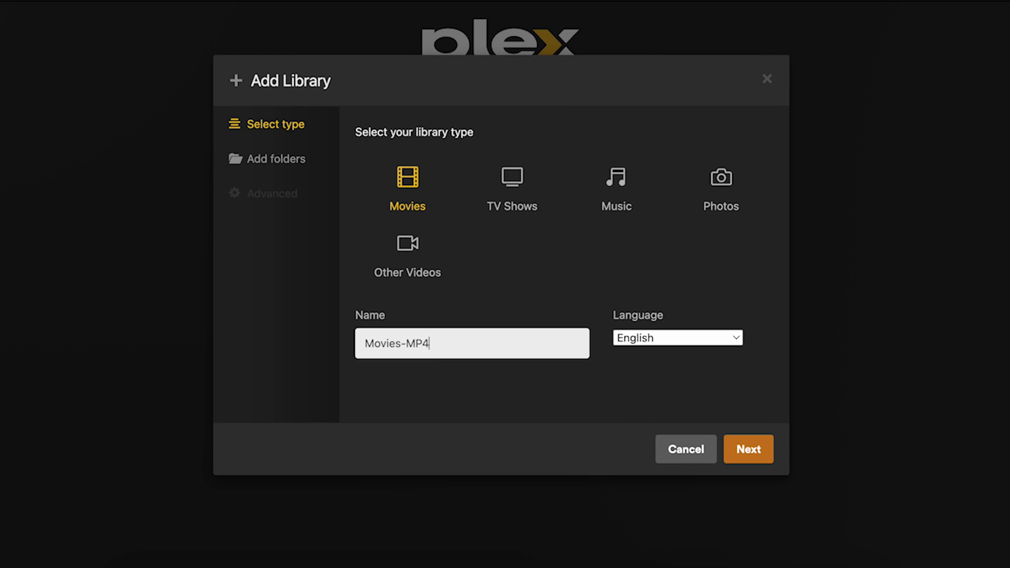
pyautogui.click(750, 455)
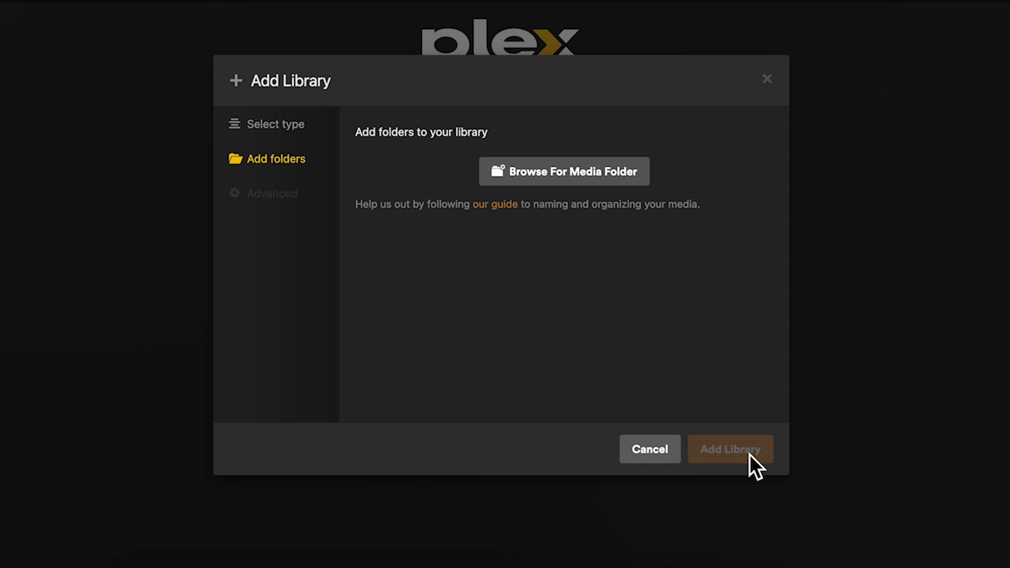
# Add the Movies-MP4 folder from MoviesSSD to the library and finish adding it
pyautogui.click(580, 182)
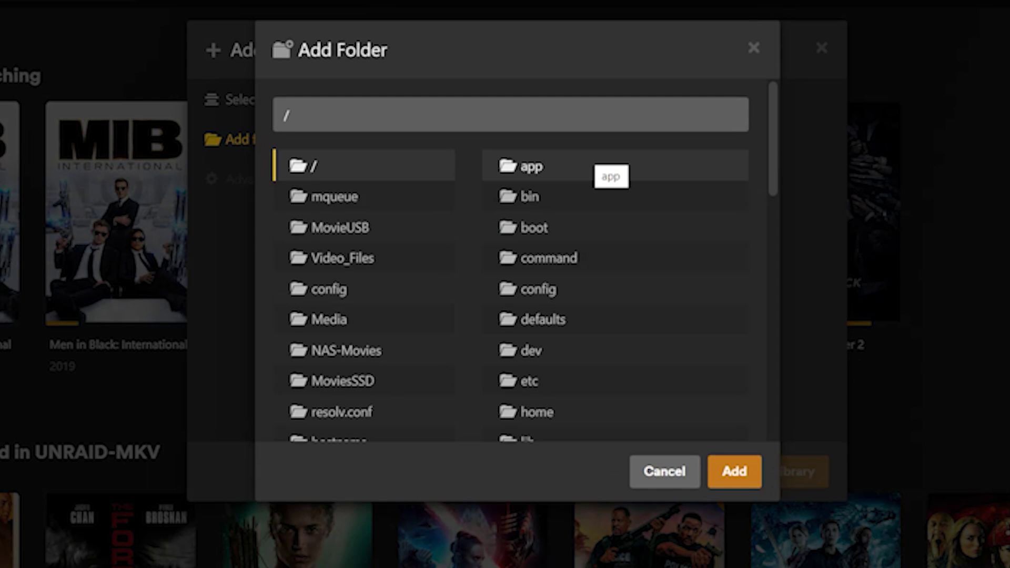
pyautogui.scroll(-2, 605, 169)
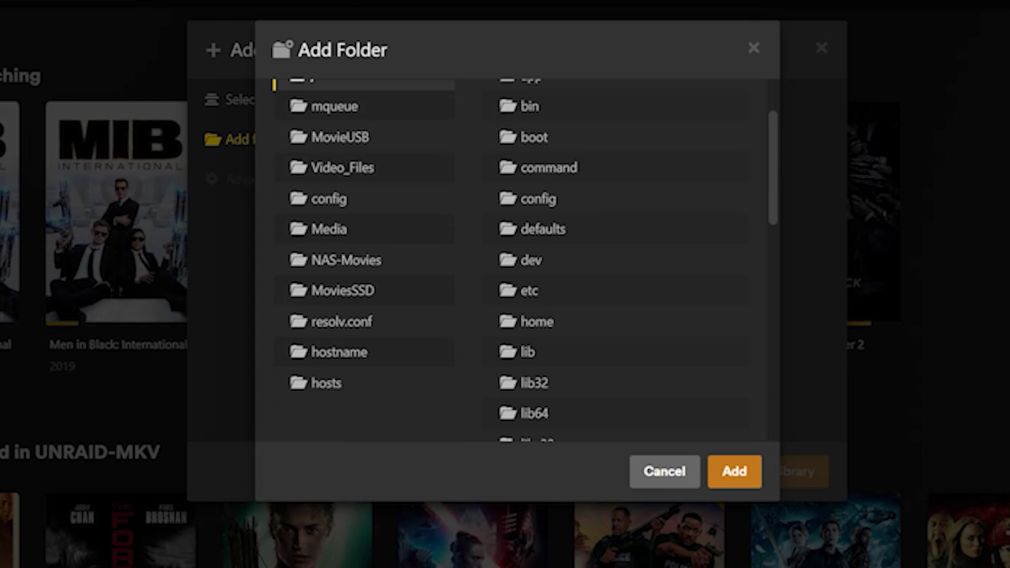
pyautogui.scroll(2, 523, 261)
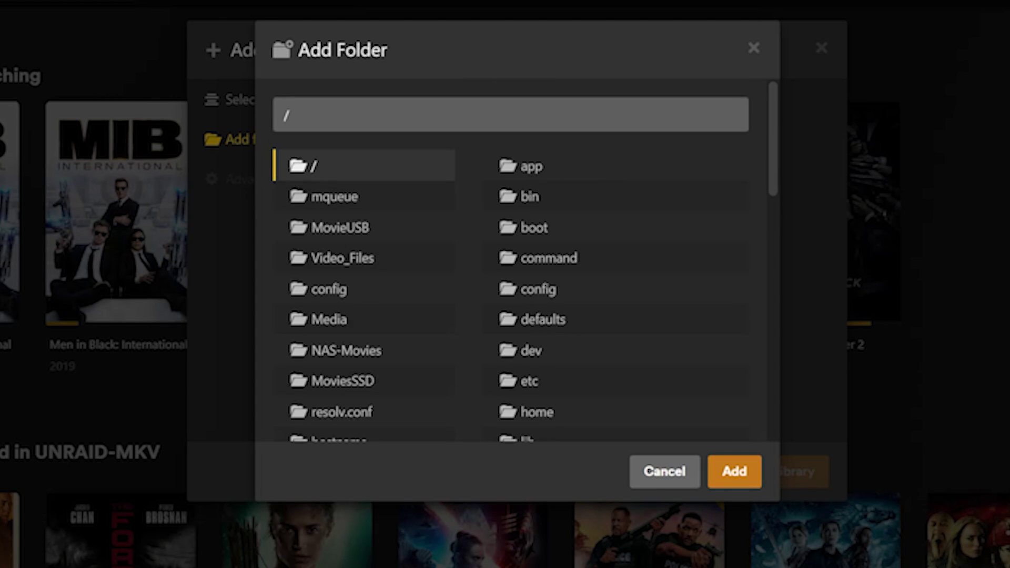
pyautogui.click(340, 228)
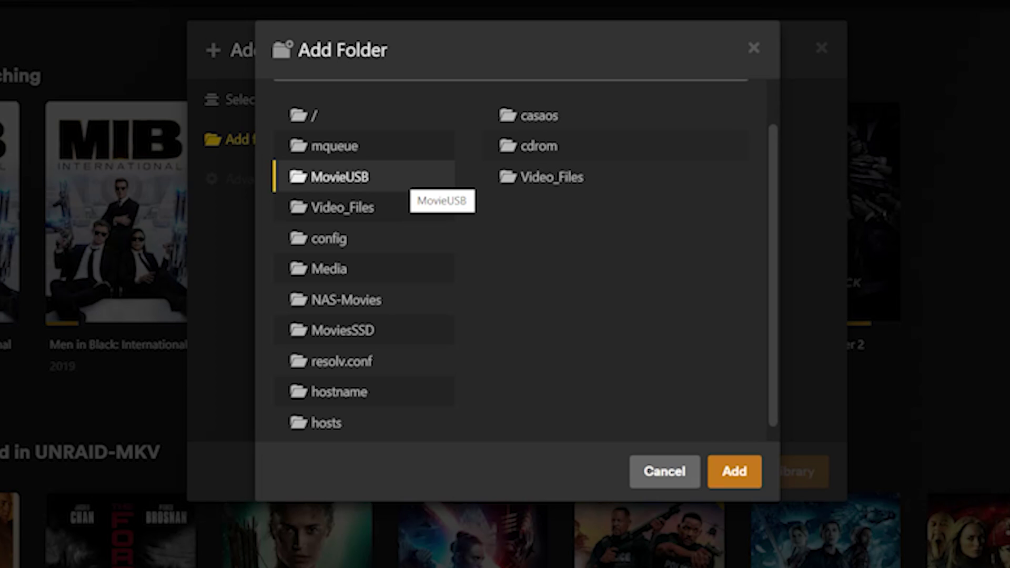
pyautogui.click(345, 300)
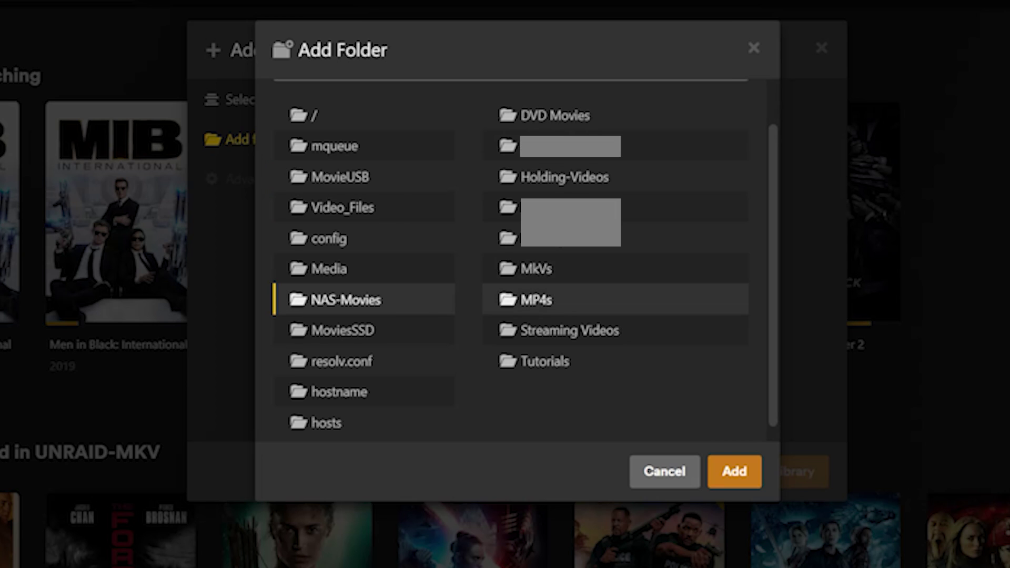
pyautogui.click(342, 330)
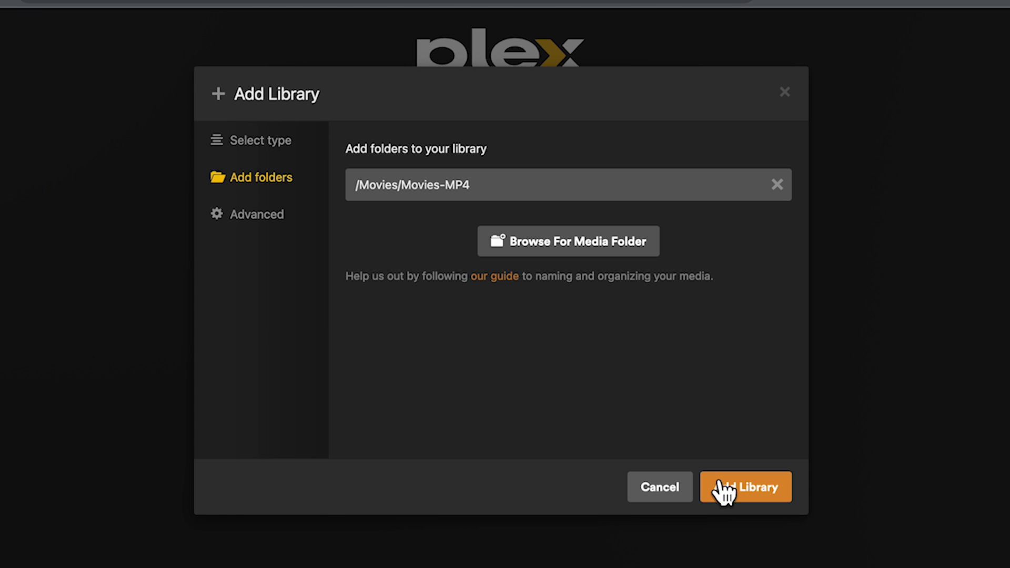
pyautogui.click(722, 488)
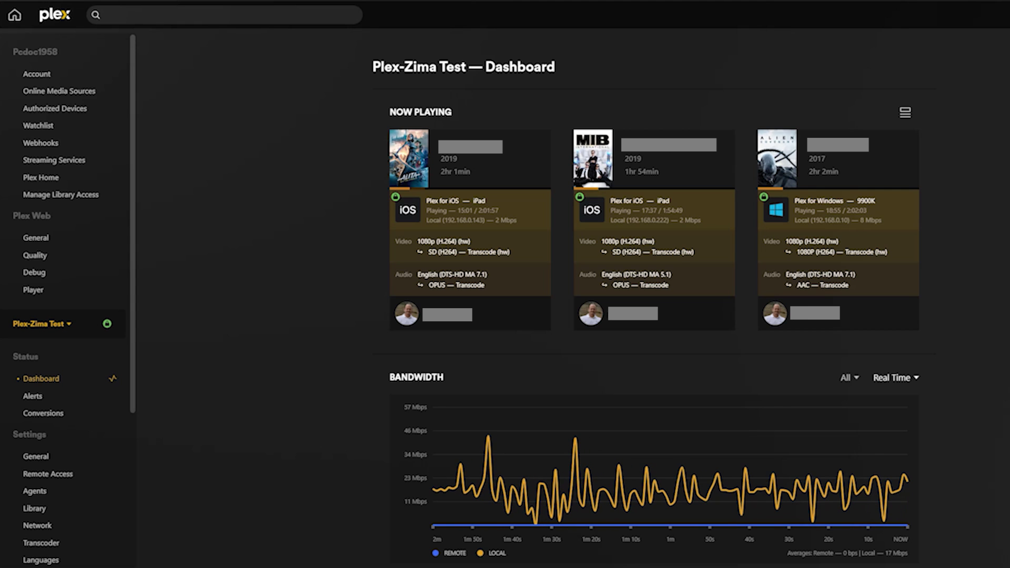
# Check the Bandwidth 'All' filter options, then scroll to the CPU chart (45.28% Plex, 51.14% system)
pyautogui.click(849, 378)
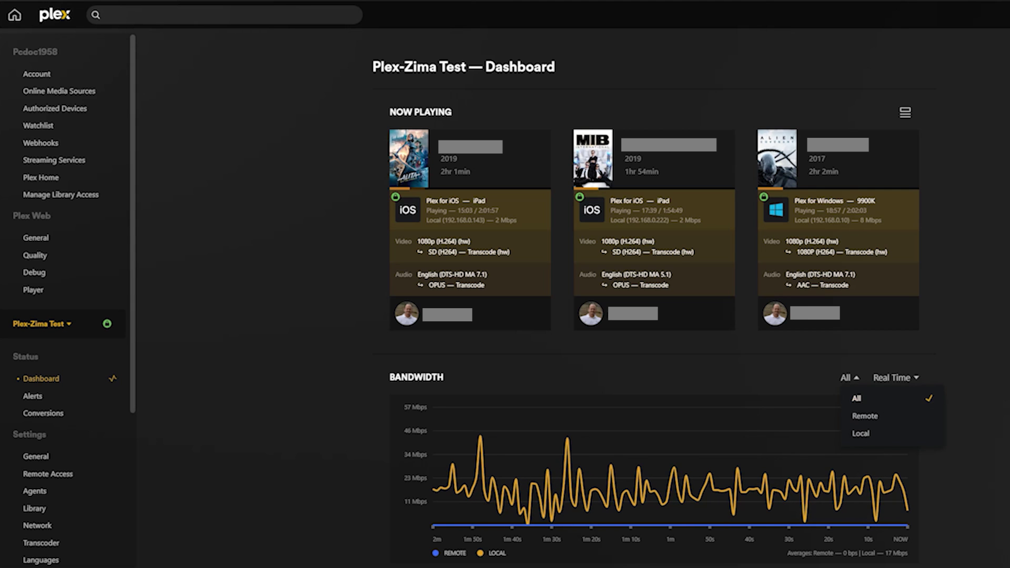
pyautogui.press('Escape')
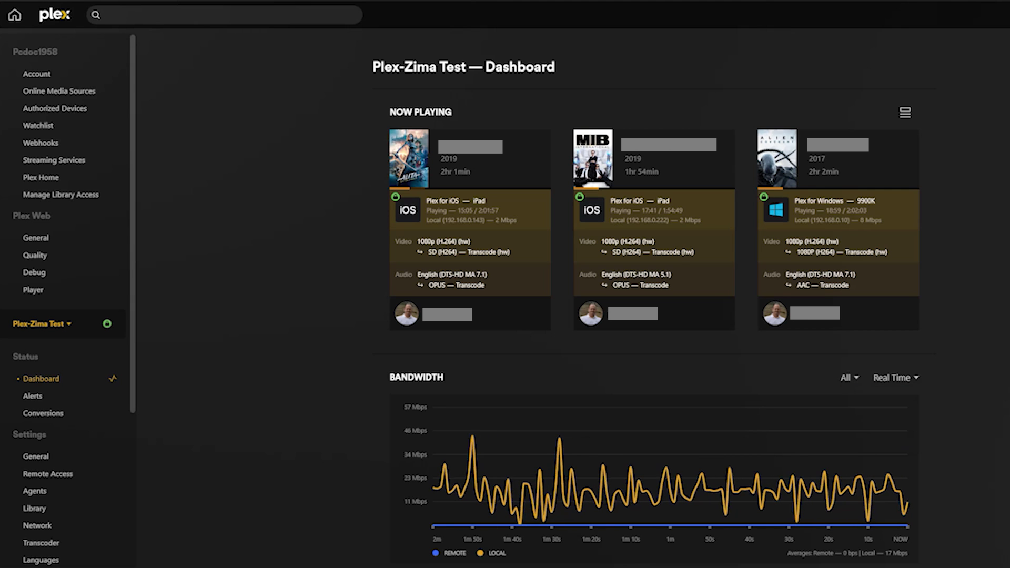
pyautogui.scroll(-8, 654, 300)
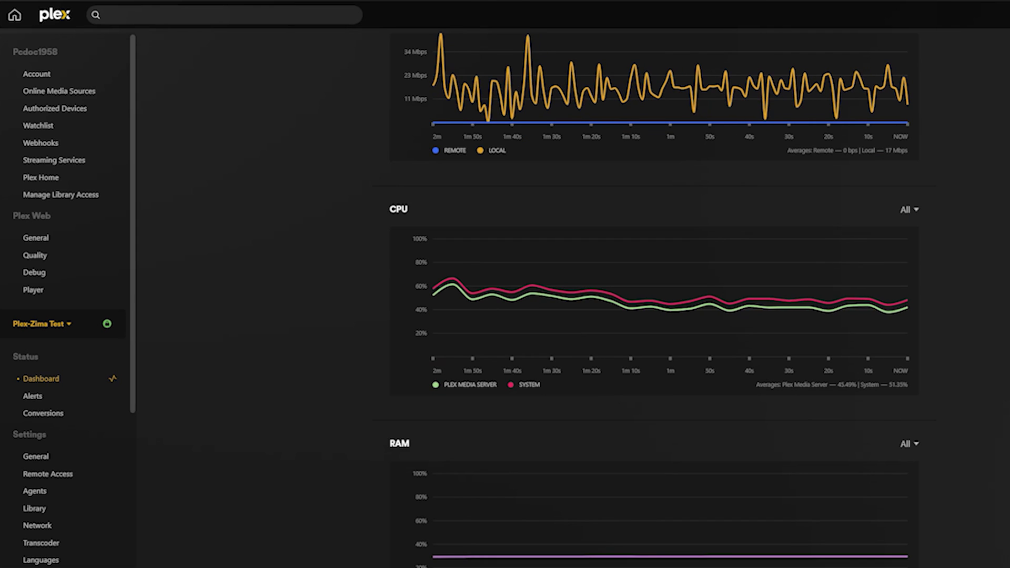
pyautogui.scroll(1, 654, 300)
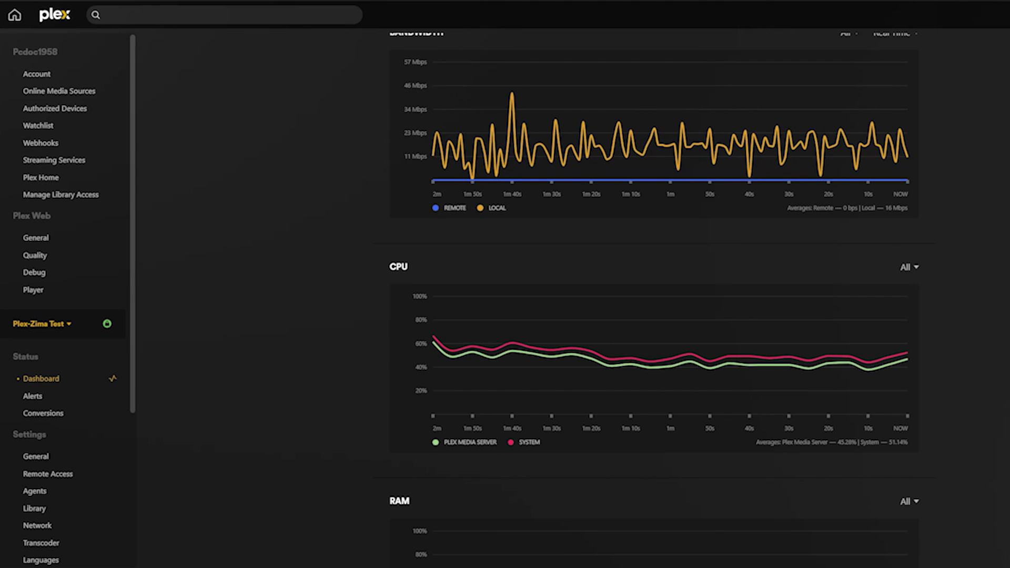
pyautogui.scroll(1, 654, 299)
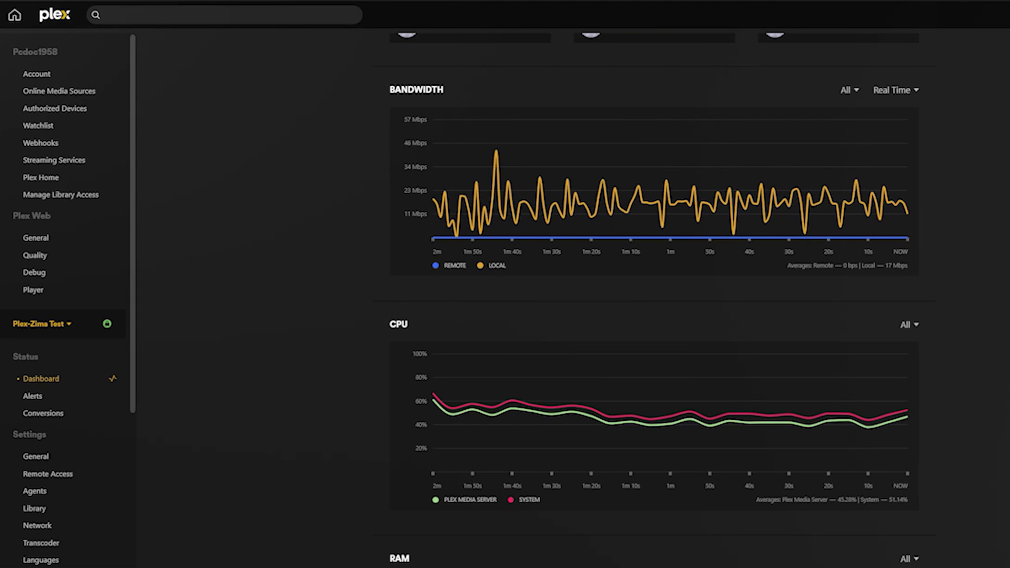